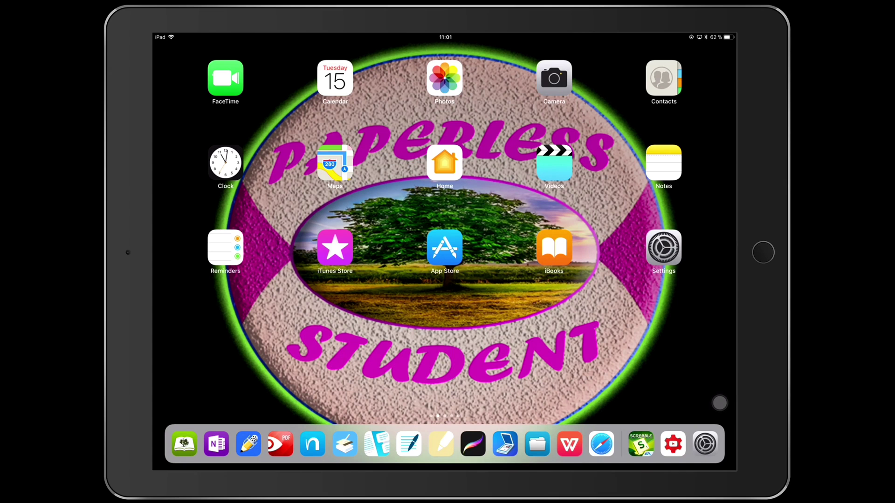
Swipe left on the Home Screen to reveal the next page of apps.
left_click_drag(560, 294, 279, 294)
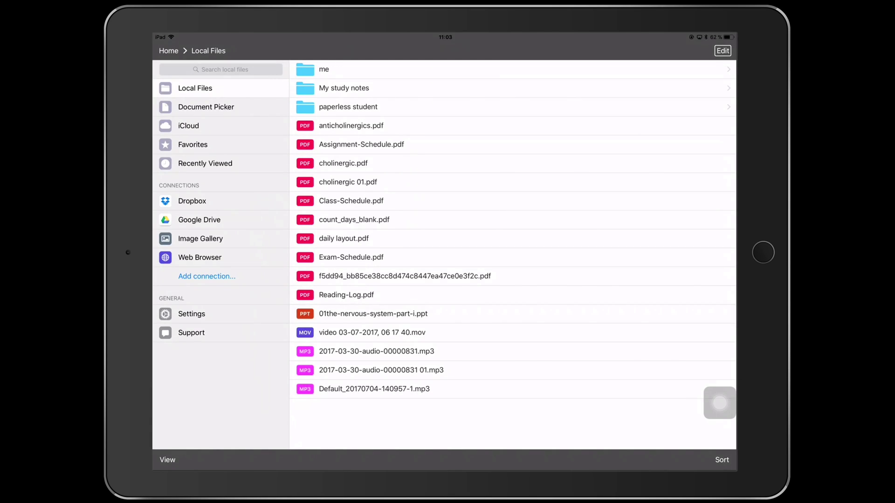
scroll(647, 152, "right", 10)
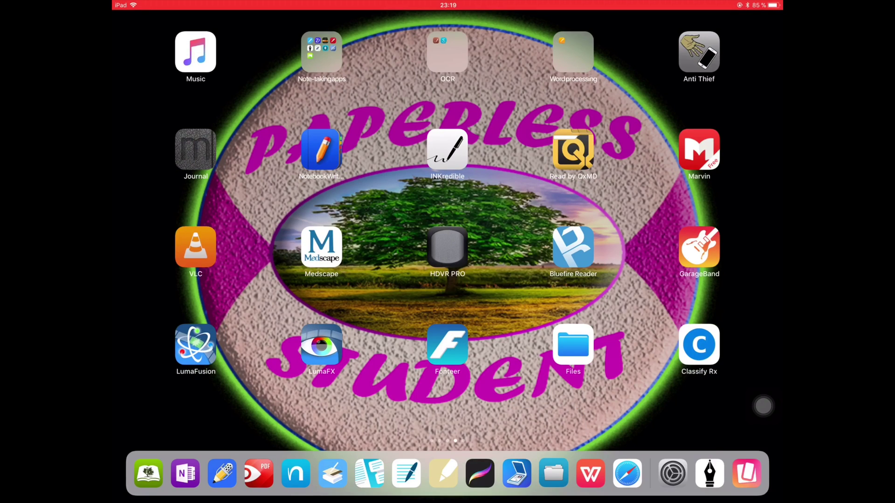
Launch Pen & Paper Notes and choose Dropbox as the import source for a PDF.
left_click(710, 472)
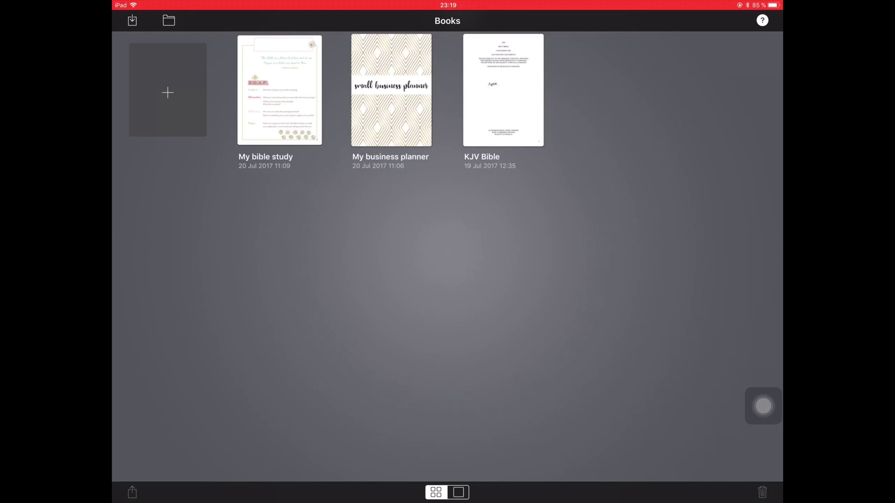
left_click(169, 20)
left_click(132, 20)
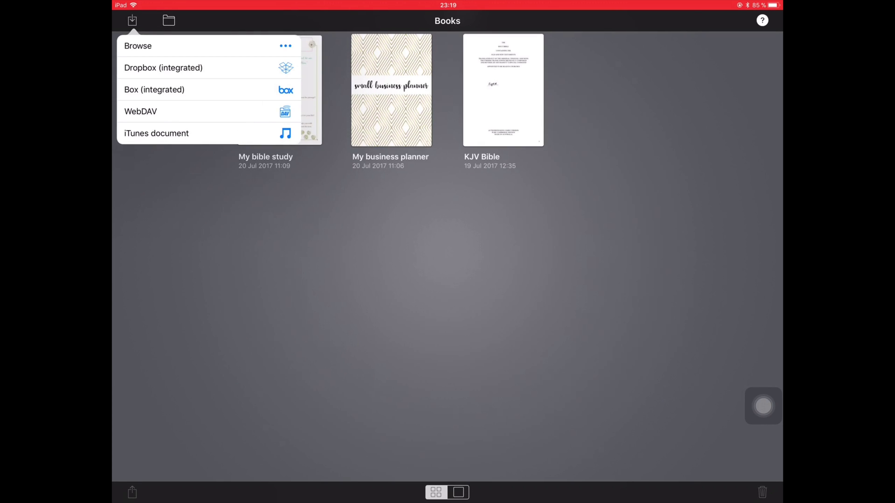
left_click(163, 68)
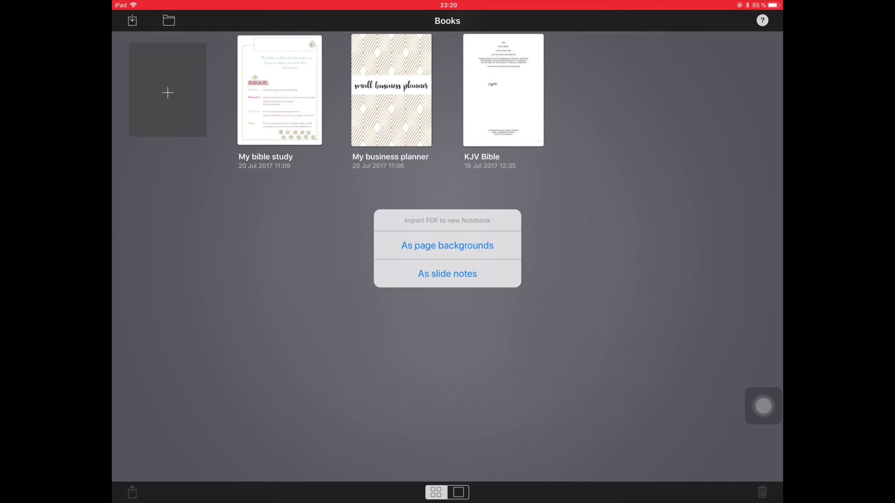
Import as slide notes, preview landscape, then create a portrait notebook with three slides per page and lines.
left_click(448, 274)
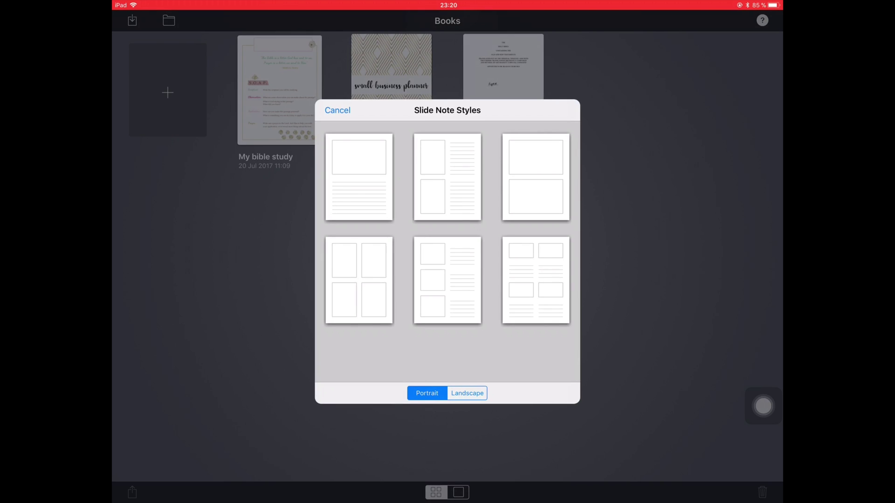
left_click(467, 393)
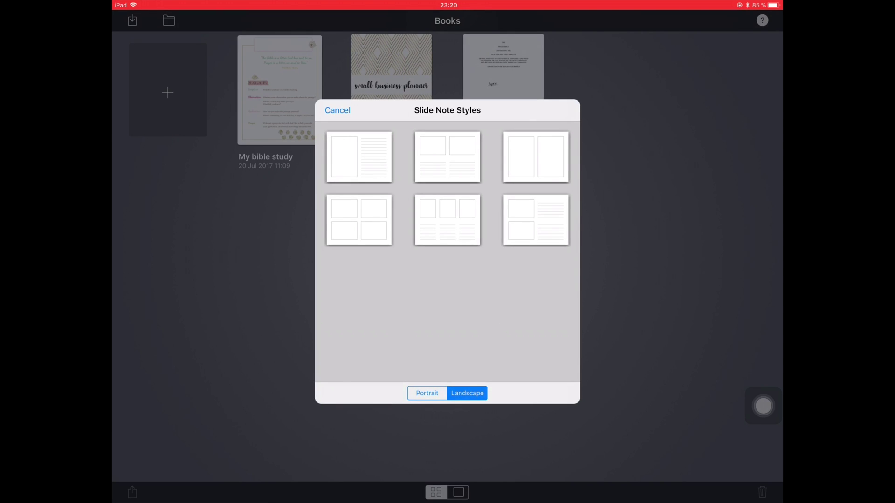
left_click(427, 393)
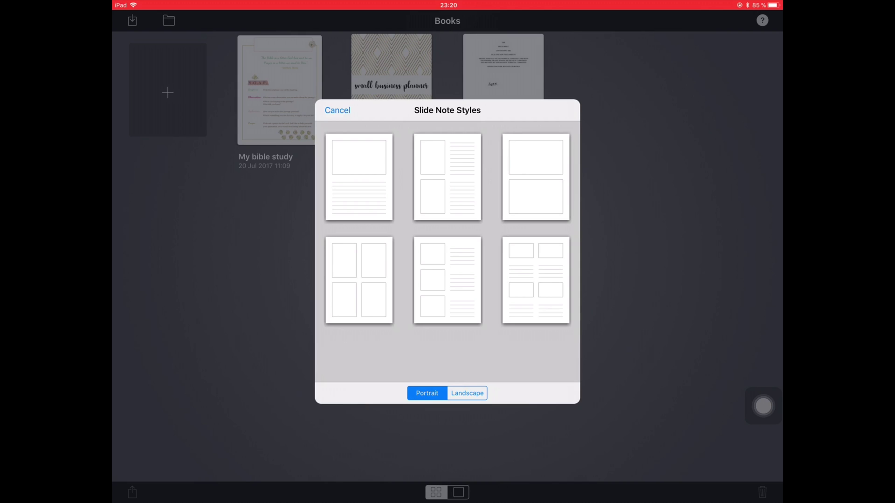
left_click(447, 279)
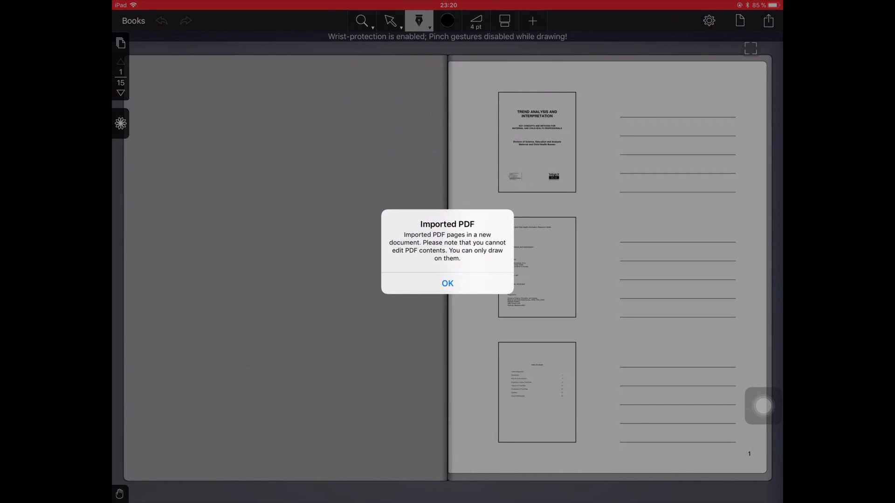
Dismiss the Imported PDF notice and turn through pages 2–3 and 4–5.
left_click(448, 283)
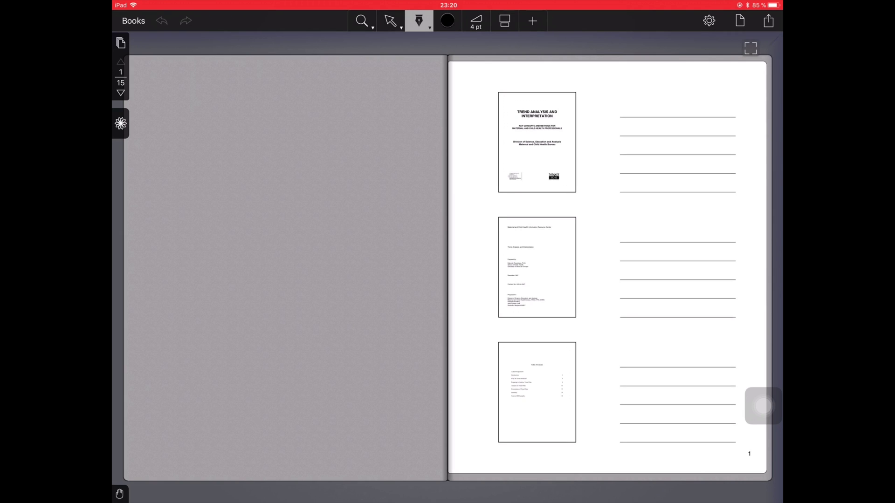
left_click_drag(699, 281, 210, 280)
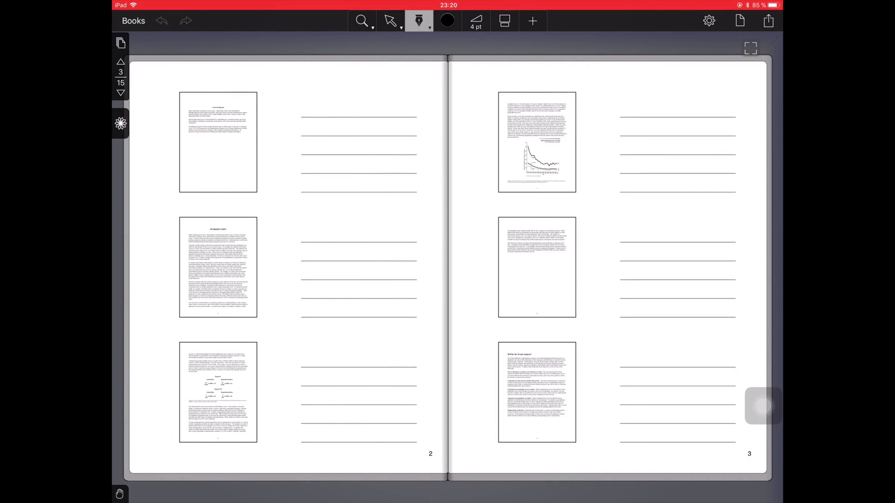
left_click(121, 92)
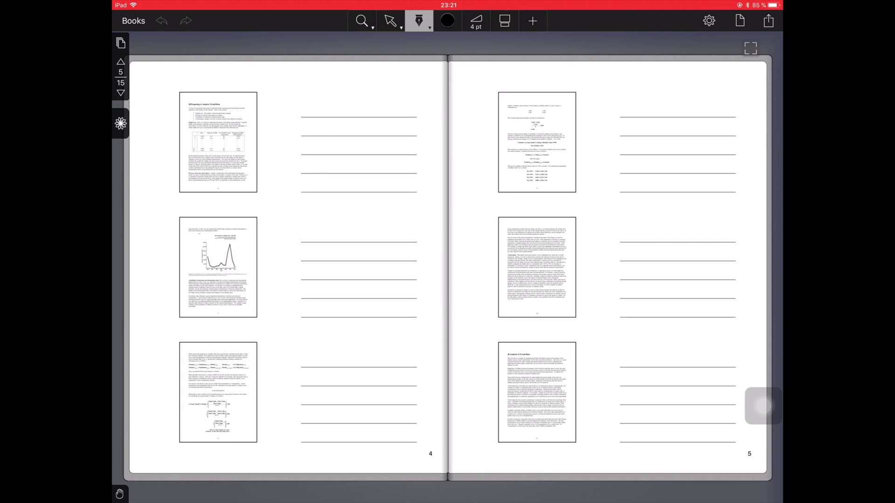
Share the notebook as a PDF via Open PDF in another app and send it to Notability.
left_click(769, 20)
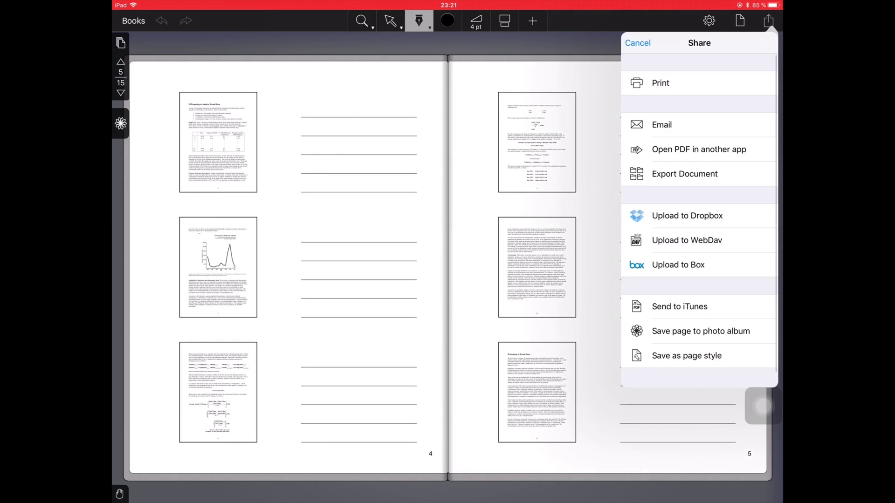
left_click(672, 148)
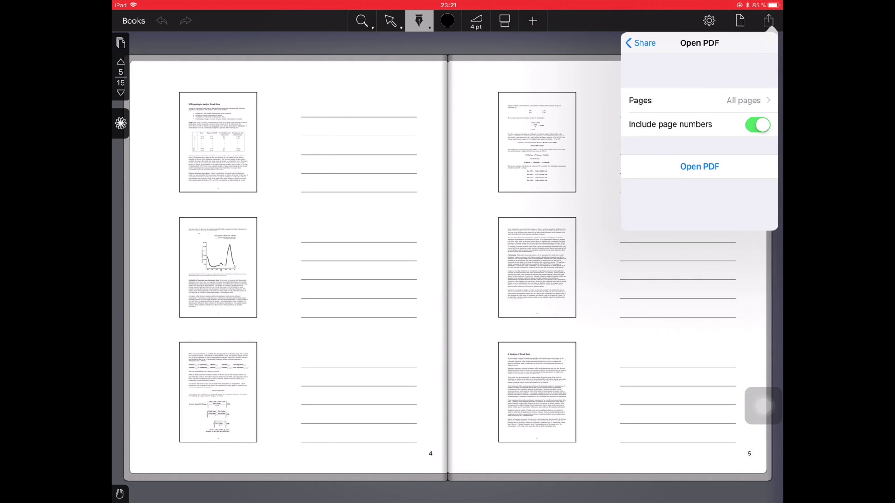
left_click(699, 166)
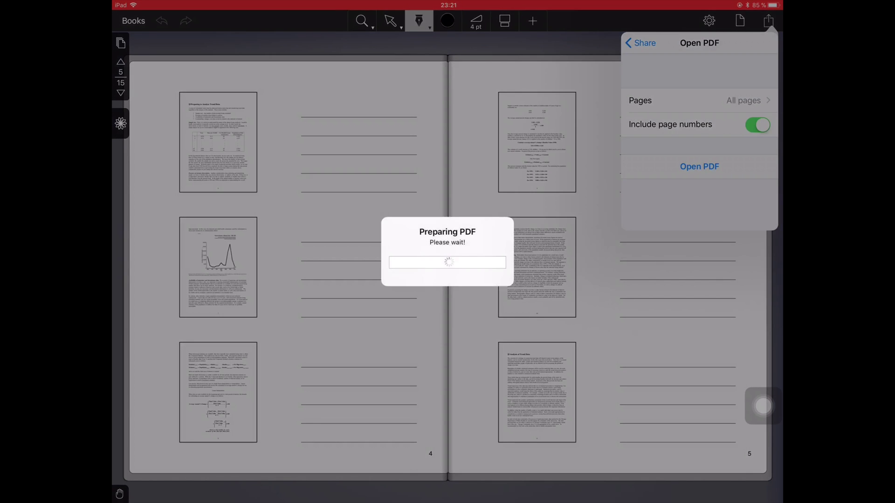
scroll(678, 140, "right", 2)
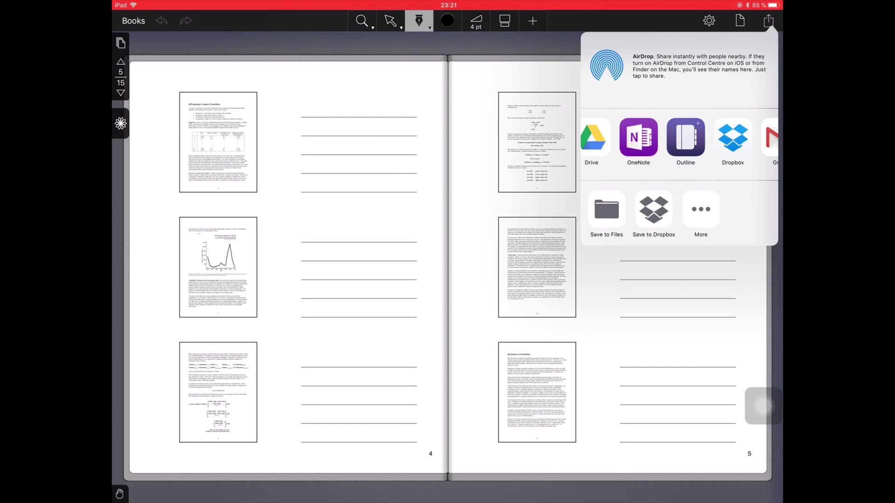
scroll(679, 140, "right", 3)
left_click(672, 137)
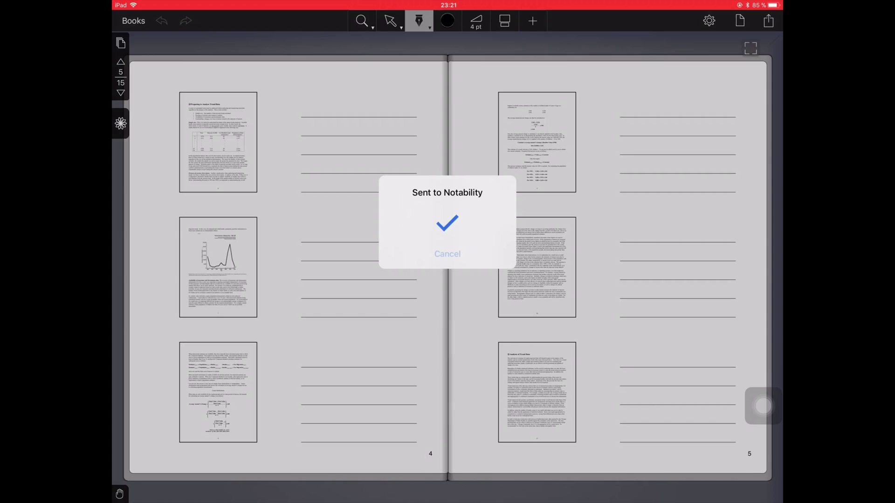
left_click(447, 254)
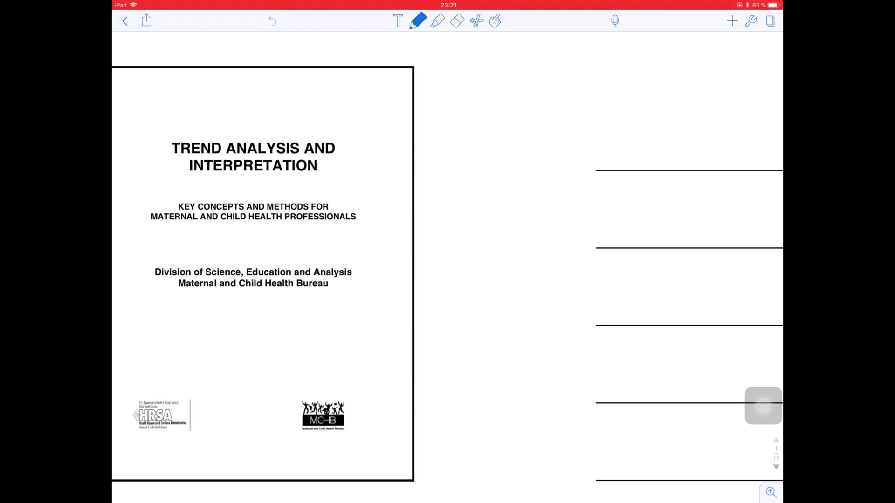
scroll(447, 280, "down", 2)
scroll(448, 280, "down", 2)
scroll(448, 280, "down", 2)
scroll(448, 280, "down", 5)
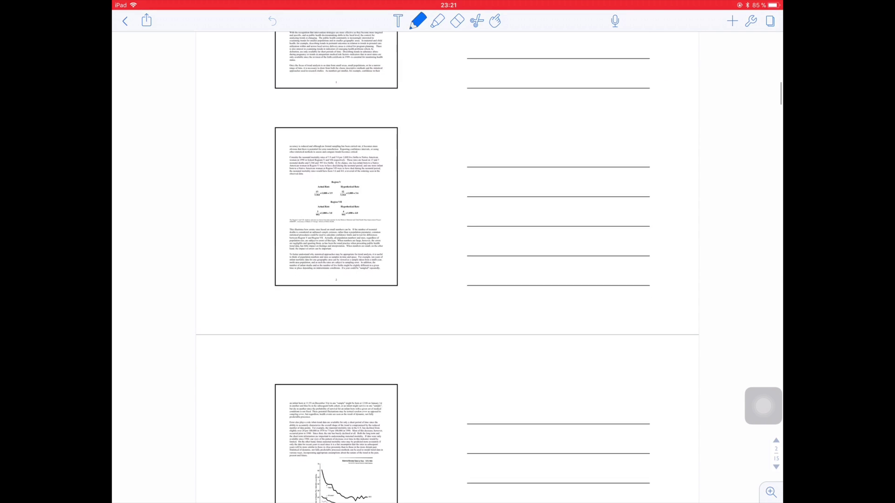
scroll(448, 279, "down", 5)
scroll(448, 280, "down", 5)
scroll(448, 280, "down", 3)
scroll(448, 280, "up", 5)
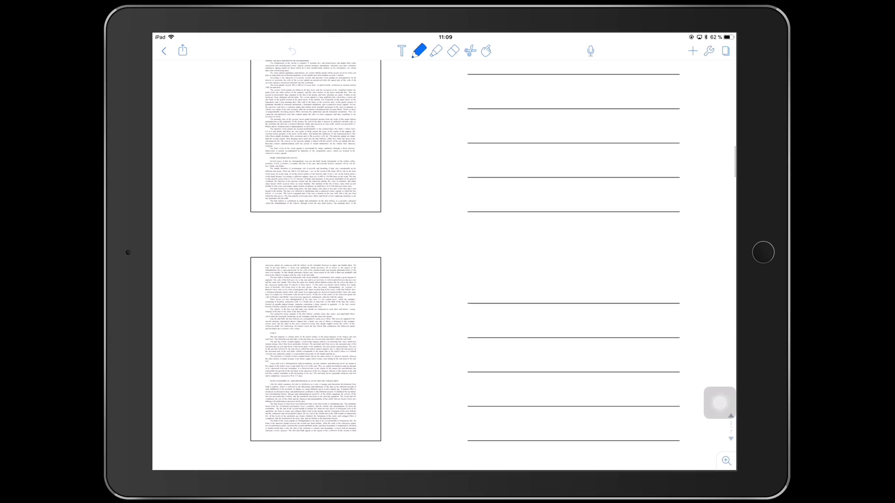
scroll(448, 280, "up", 3)
scroll(447, 280, "up", 5)
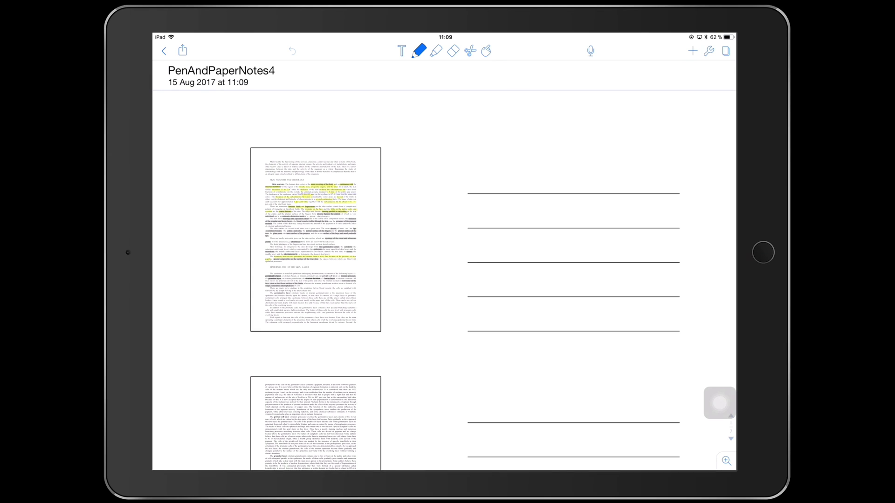
Bring up the export destinations for the imported note in Notability.
left_click(183, 50)
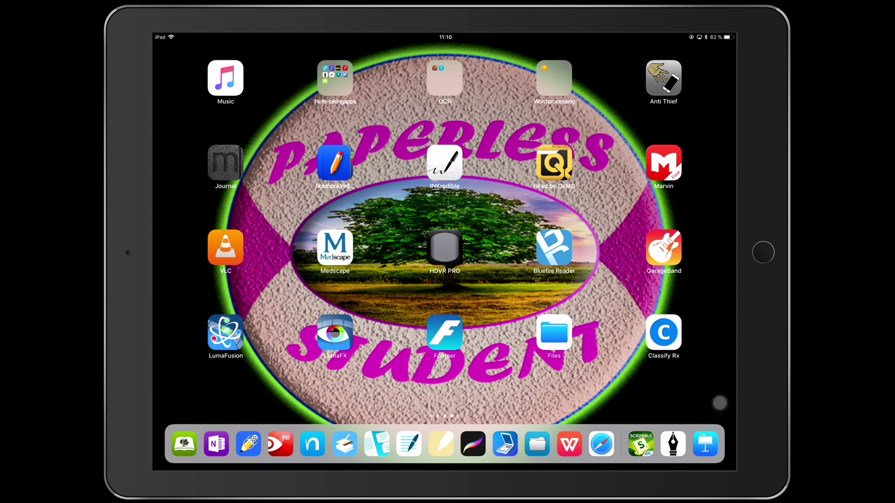
Launch Keynote from the next Home page and show the presentation's print layout options.
left_click_drag(560, 280, 280, 280)
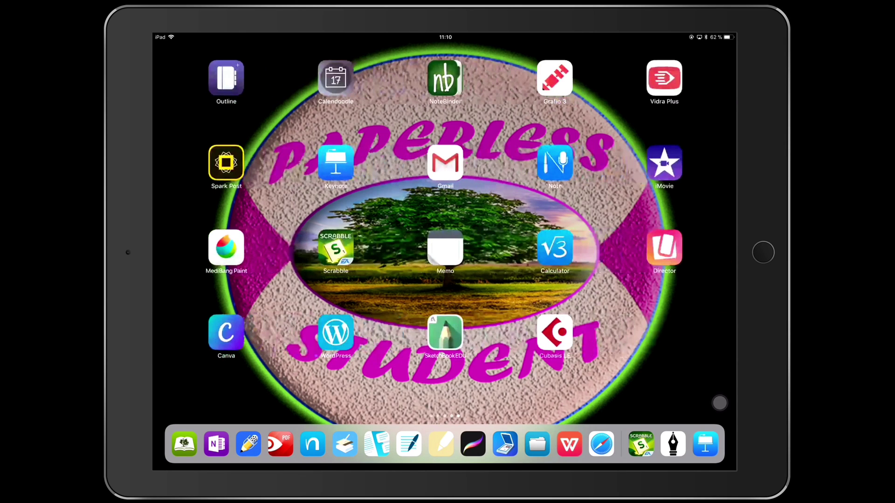
left_click(705, 444)
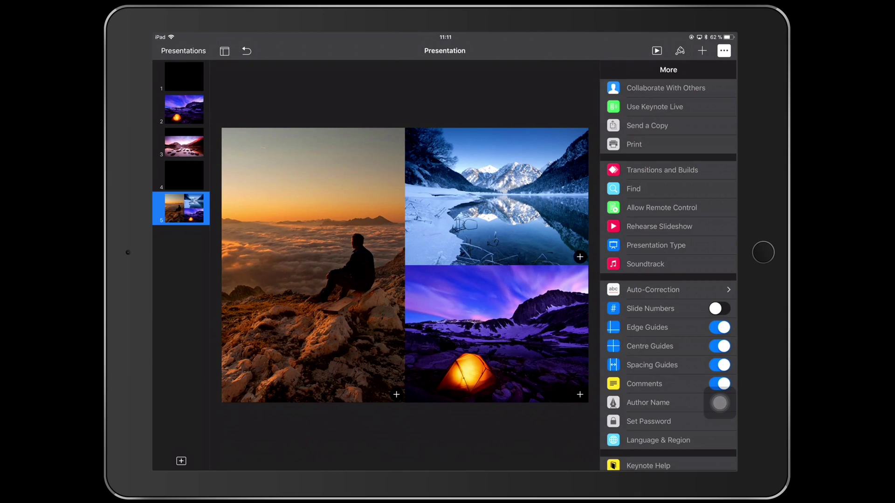
left_click(634, 144)
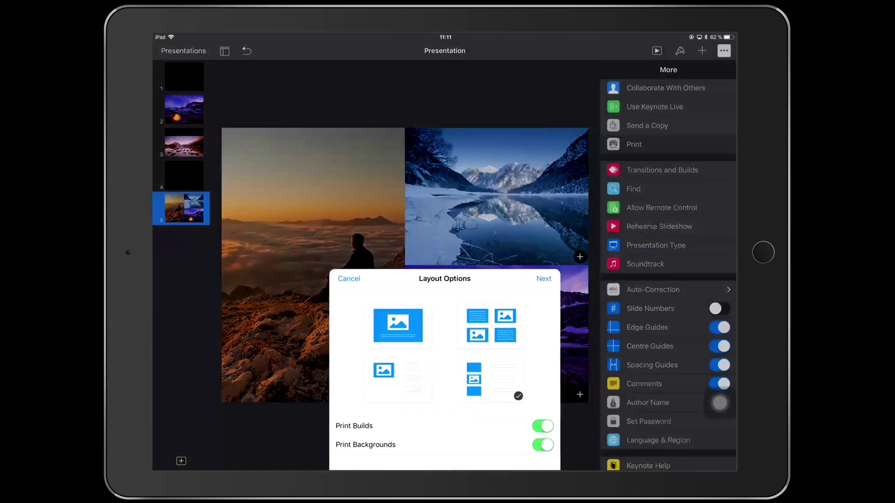